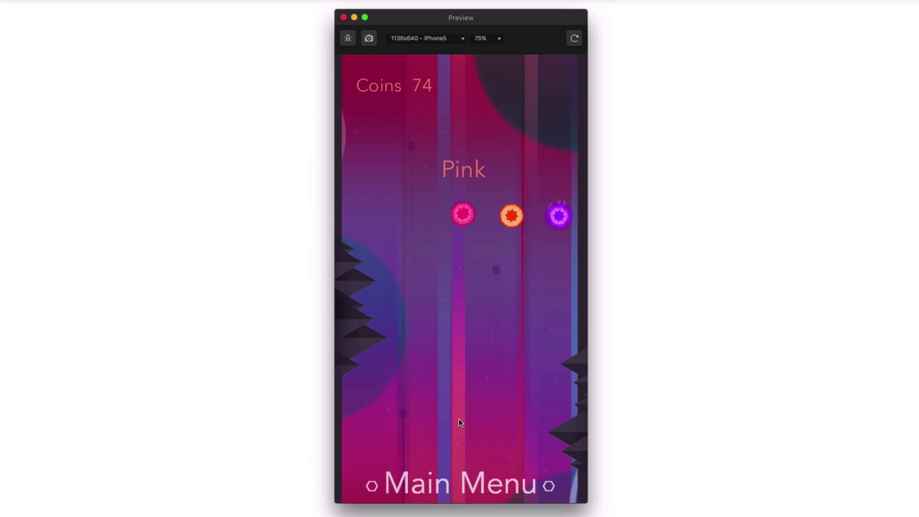
Step: Buy the locked Orange ball colour for 10 coins, then move the colour carousel on to Purple
{"action": "left_click_drag", "start_coordinate": [493, 252], "coordinate": [464, 251]}
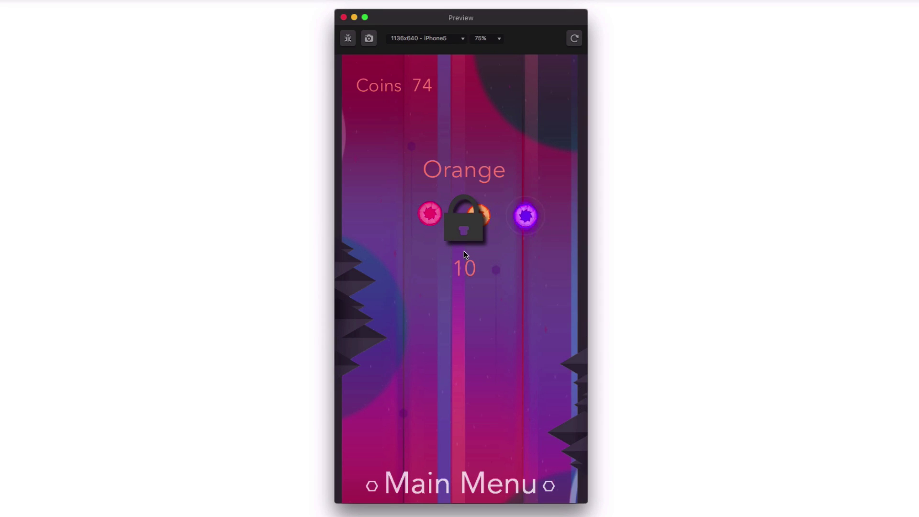
{"action": "left_click", "coordinate": [474, 220]}
{"action": "left_click_drag", "start_coordinate": [484, 238], "coordinate": [453, 237]}
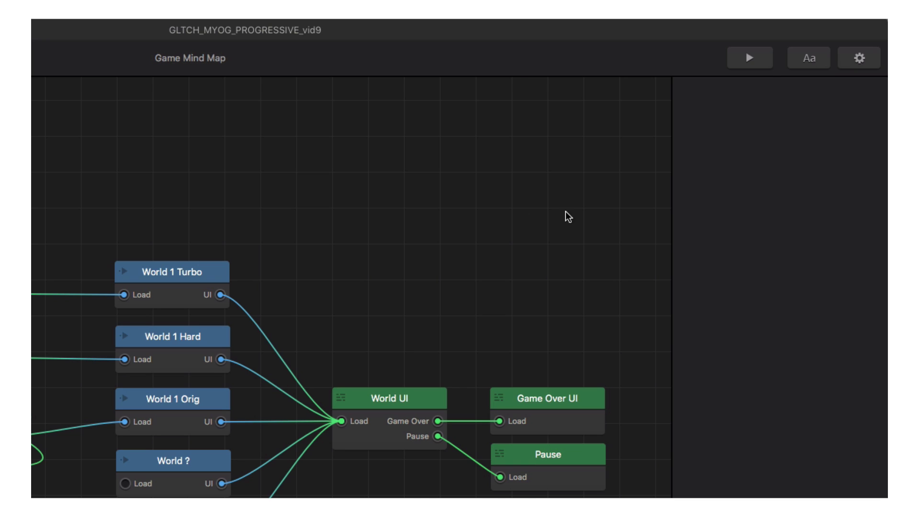
Step: Open Project Settings and go through the Controllers tab to the Advertisements tab
{"action": "left_click", "coordinate": [865, 67]}
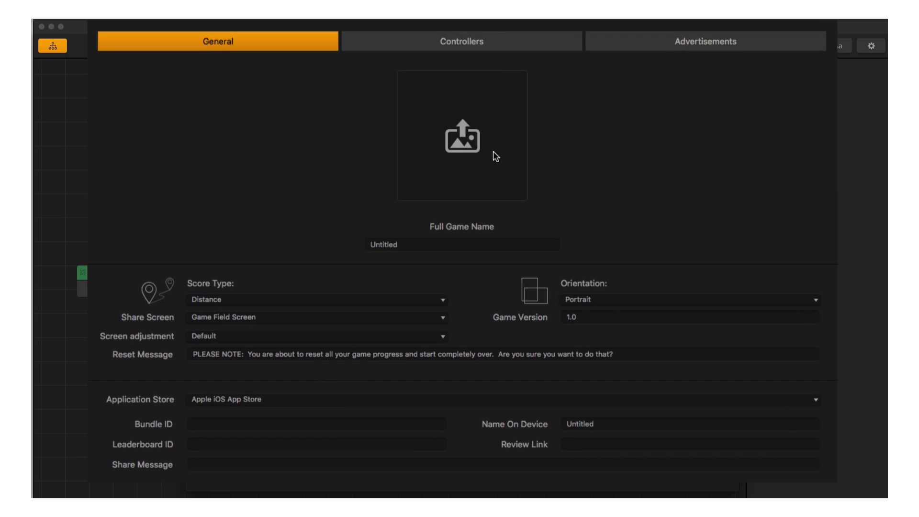
{"action": "left_click", "coordinate": [537, 44]}
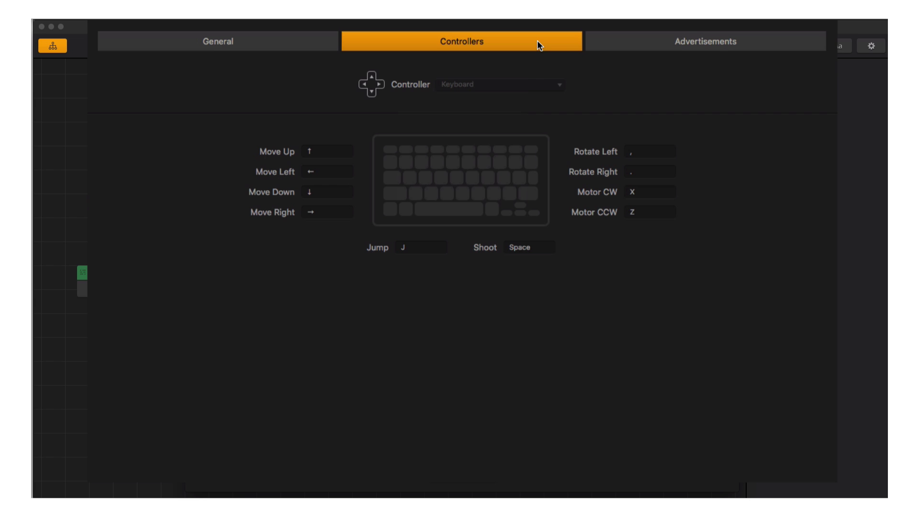
{"action": "left_click", "coordinate": [604, 44]}
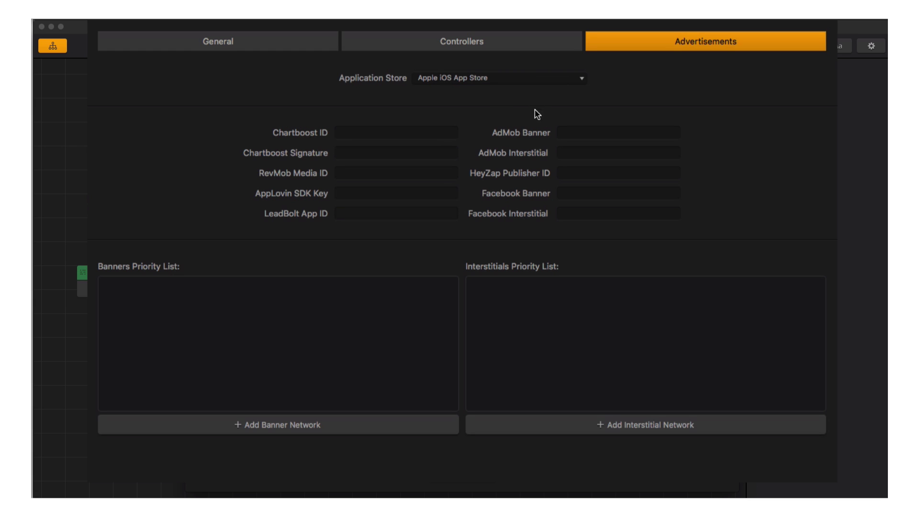
Step: Keep Apple iOS App Store as the store and go back through Controllers to the General tab
{"action": "left_click", "coordinate": [577, 78]}
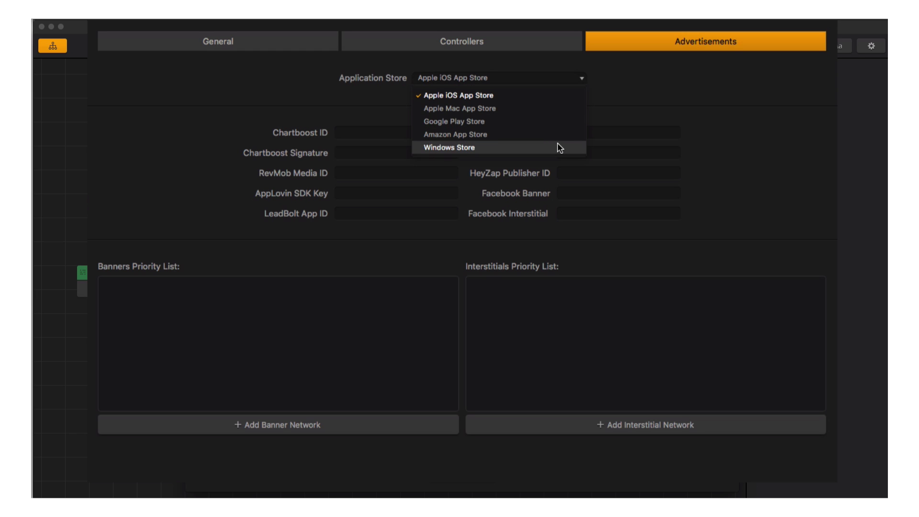
{"action": "left_click", "coordinate": [581, 78]}
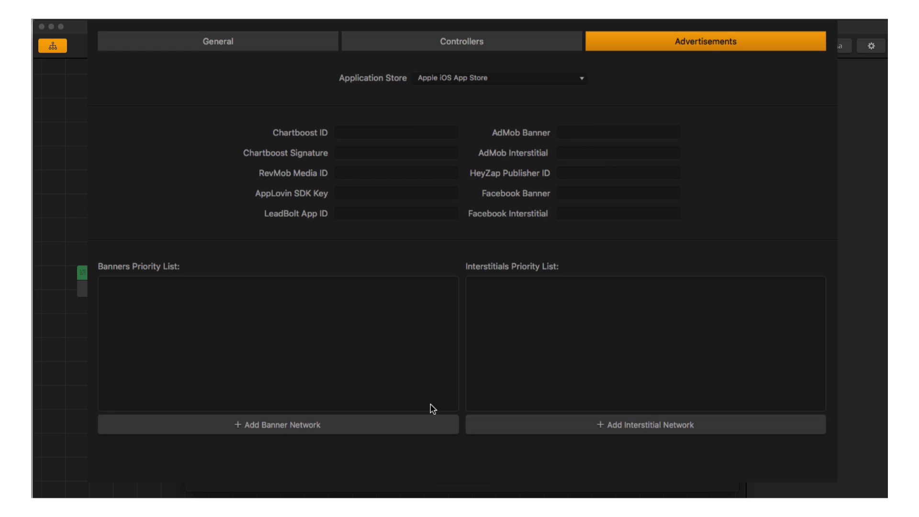
{"action": "left_click", "coordinate": [426, 46]}
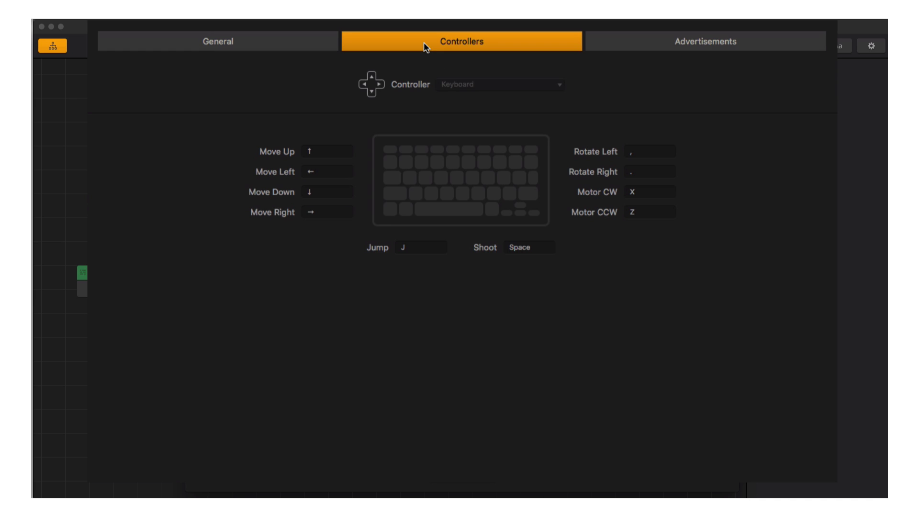
{"action": "left_click", "coordinate": [317, 40]}
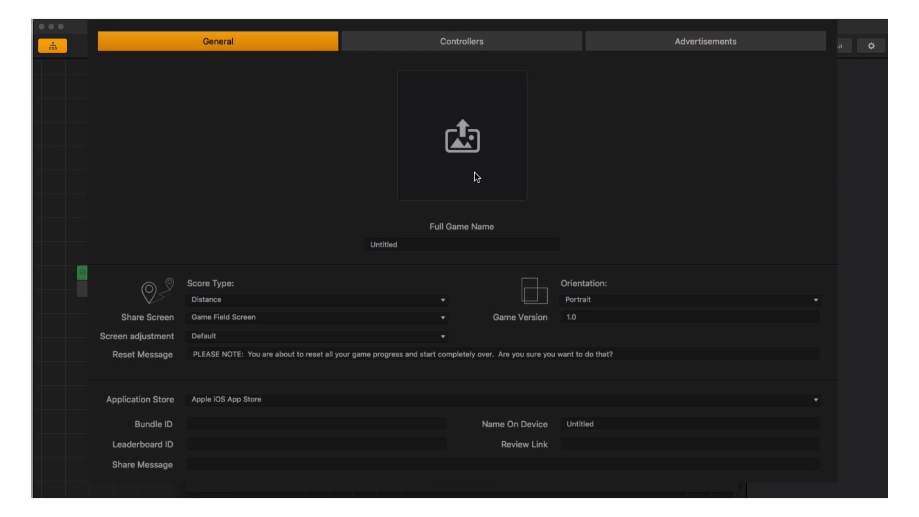
Step: Set the full game name to GLTCH, leaving score type and share screen unchanged
{"action": "left_click", "coordinate": [408, 244]}
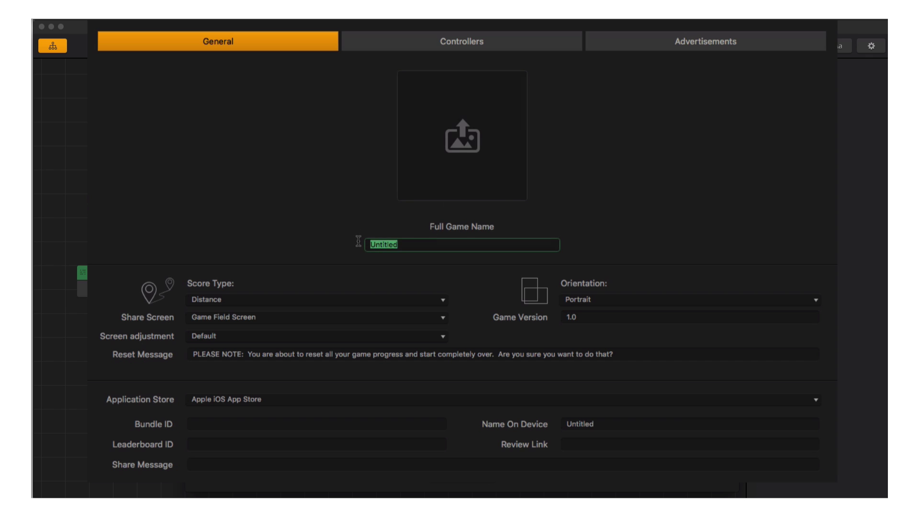
{"action": "type", "text": "GLTCH"}
{"action": "left_click", "coordinate": [417, 299]}
{"action": "left_click", "coordinate": [421, 301]}
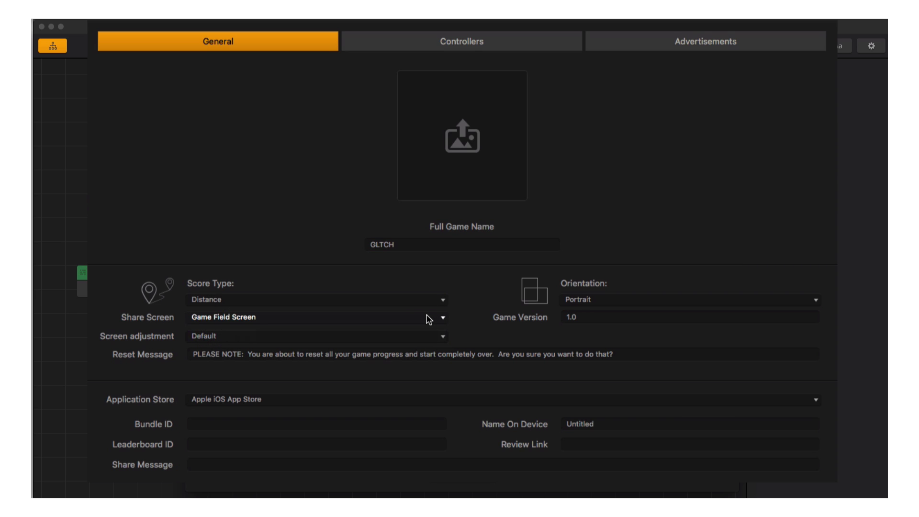
{"action": "left_click", "coordinate": [428, 319]}
{"action": "left_click", "coordinate": [427, 318]}
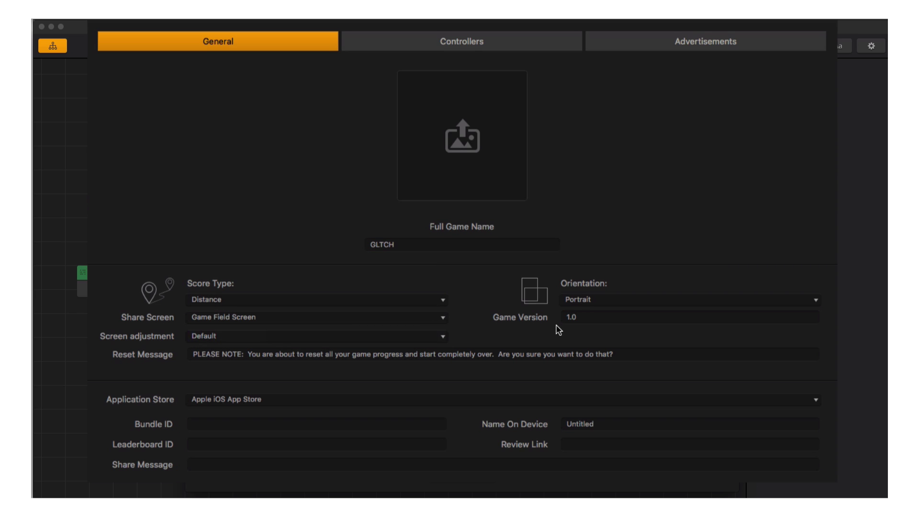
{"action": "left_click", "coordinate": [592, 313]}
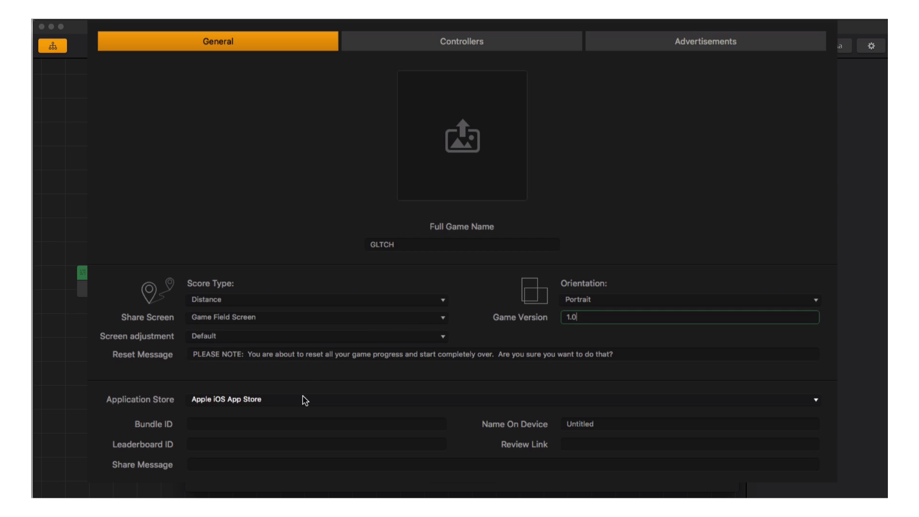
Step: Enter bundle ID com.game.gltch and set the name on device to GLTCH
{"action": "left_click", "coordinate": [220, 423]}
{"action": "type", "text": "com."}
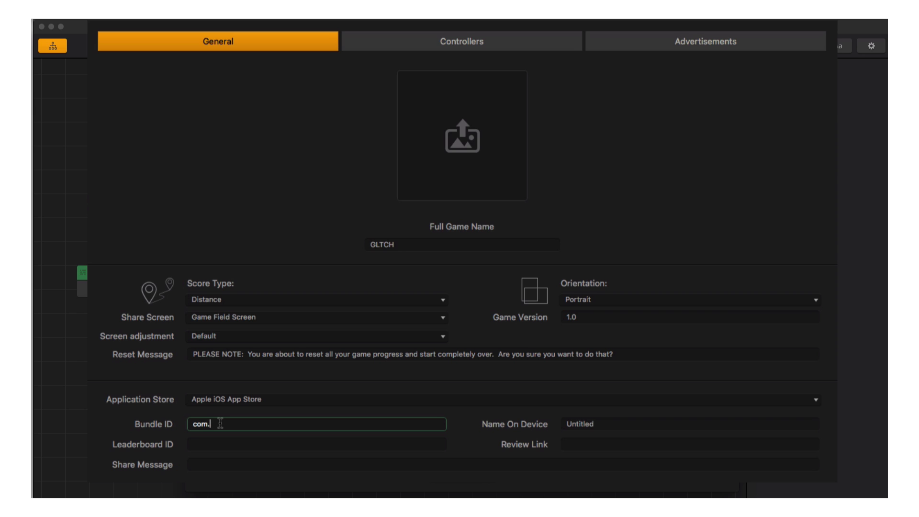
{"action": "type", "text": "game.gltch"}
{"action": "left_click_drag", "start_coordinate": [597, 425], "coordinate": [553, 414]}
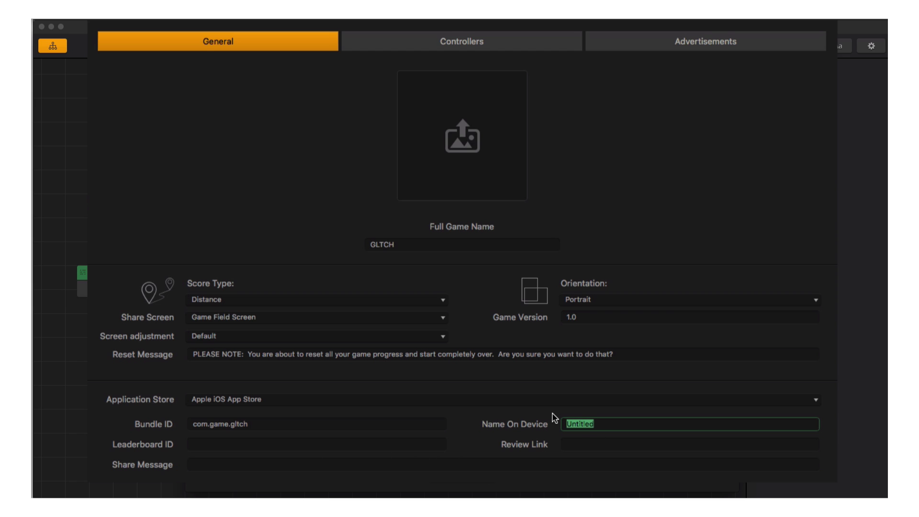
{"action": "type", "text": "GLTCH"}
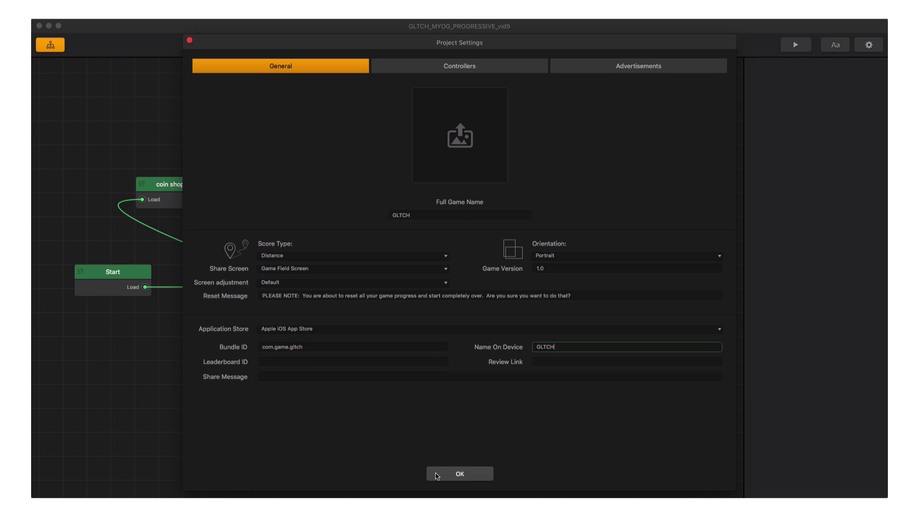
Step: Save the settings and export the iOS project into the MYOG - GLTCH folder
{"action": "left_click", "coordinate": [437, 474]}
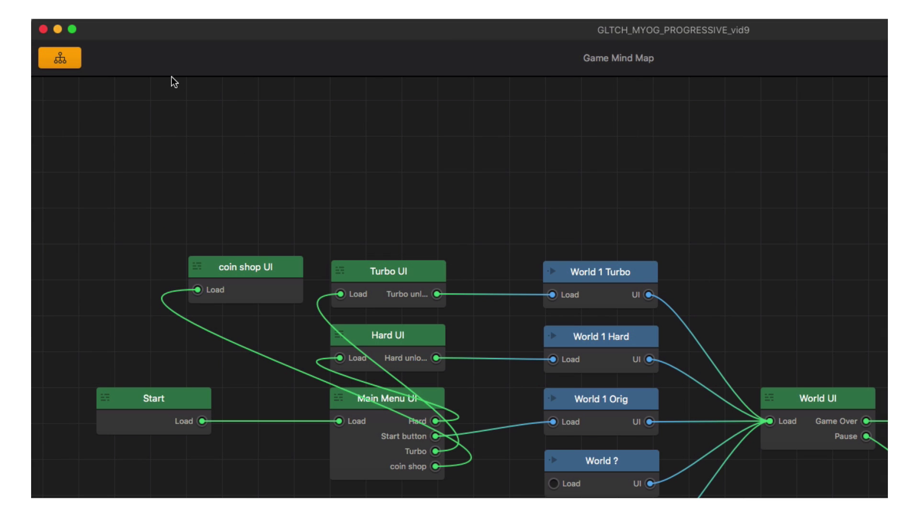
{"action": "left_click", "coordinate": [103, 17]}
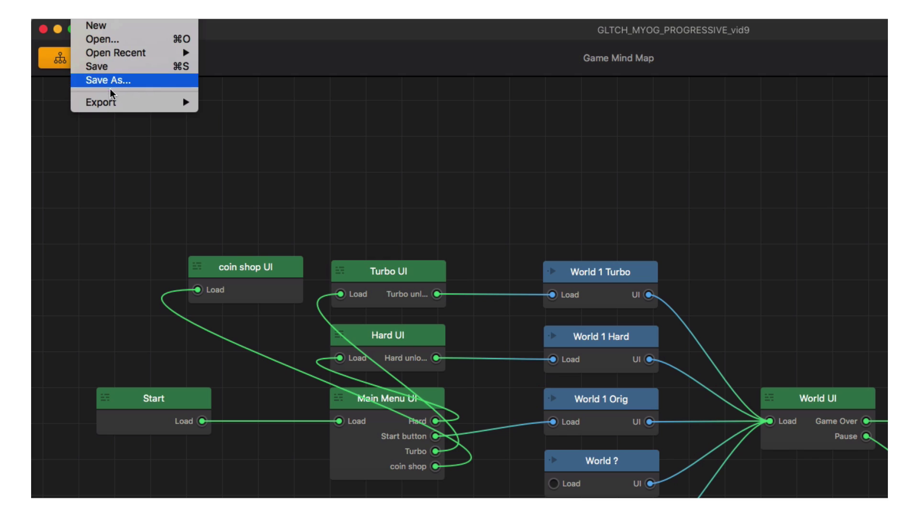
{"action": "mouse_move", "coordinate": [110, 102]}
{"action": "left_click", "coordinate": [275, 101]}
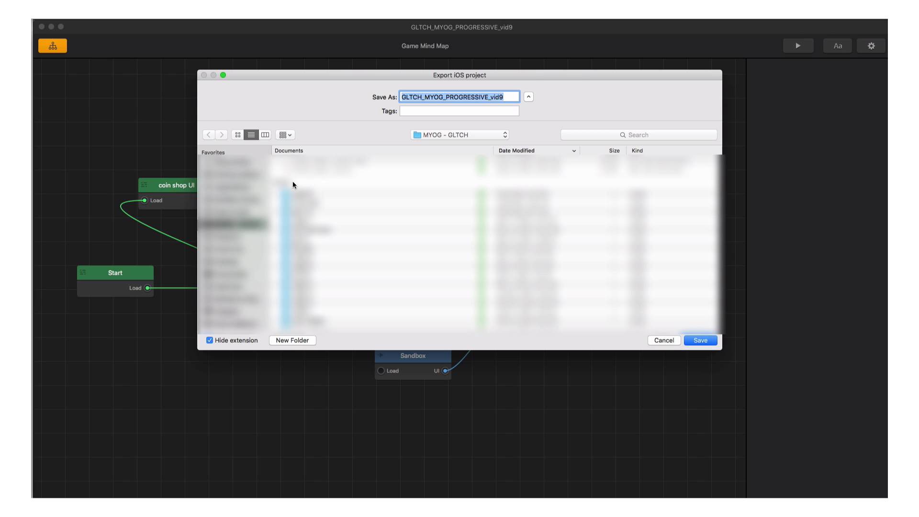
{"action": "left_click", "coordinate": [692, 340]}
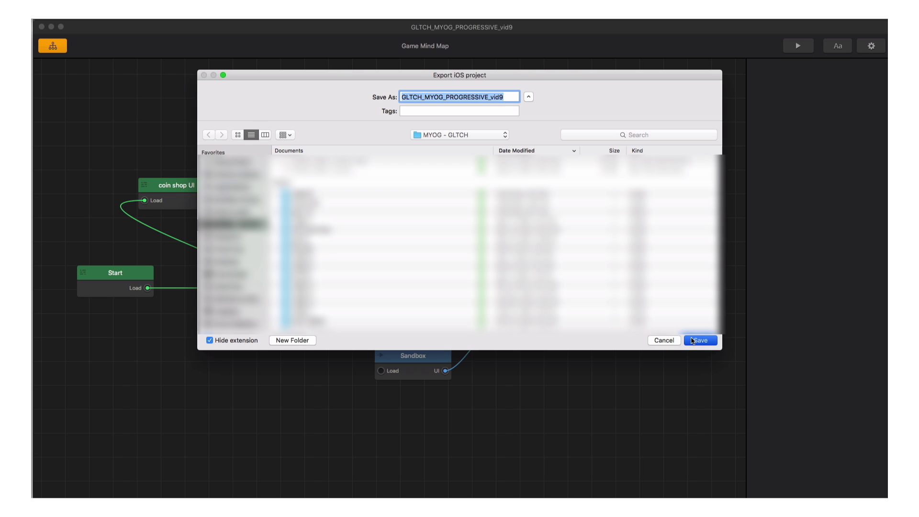
{"action": "left_click", "coordinate": [699, 340]}
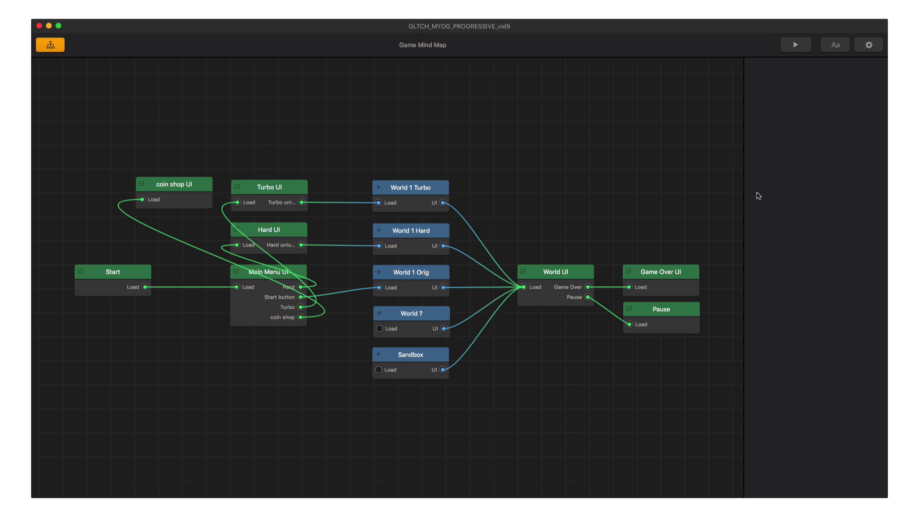
Step: Switch the application store to Google Play Store with bundle ID com.game.gltch
{"action": "left_click", "coordinate": [856, 45]}
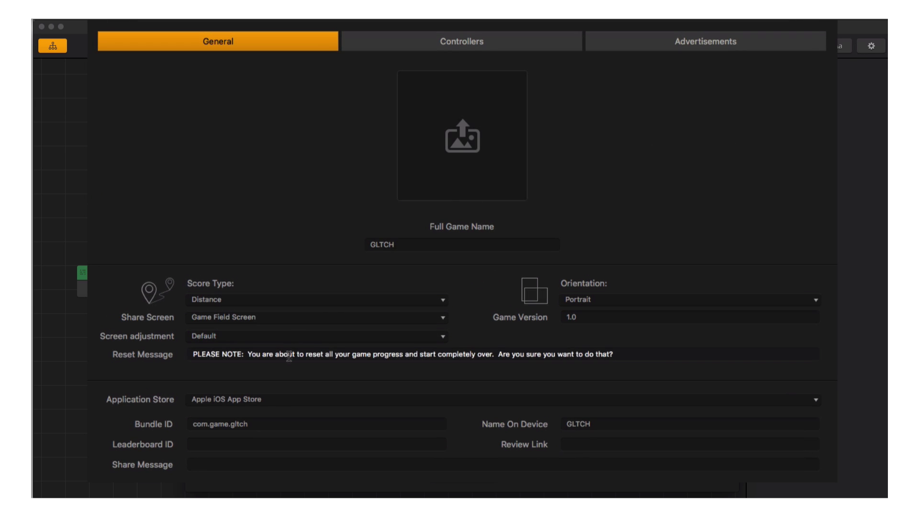
{"action": "left_click", "coordinate": [273, 406]}
{"action": "left_click", "coordinate": [254, 455]}
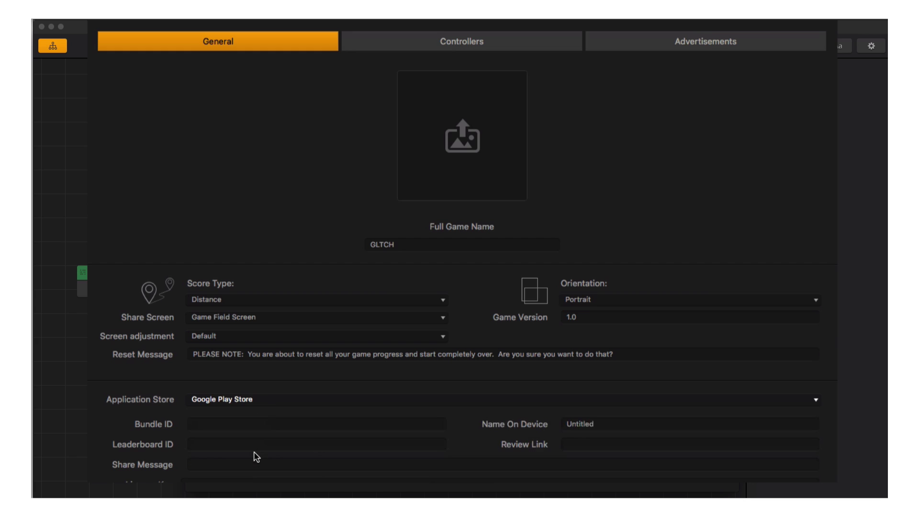
{"action": "left_click", "coordinate": [242, 420]}
{"action": "type", "text": "com.game.gltch"}
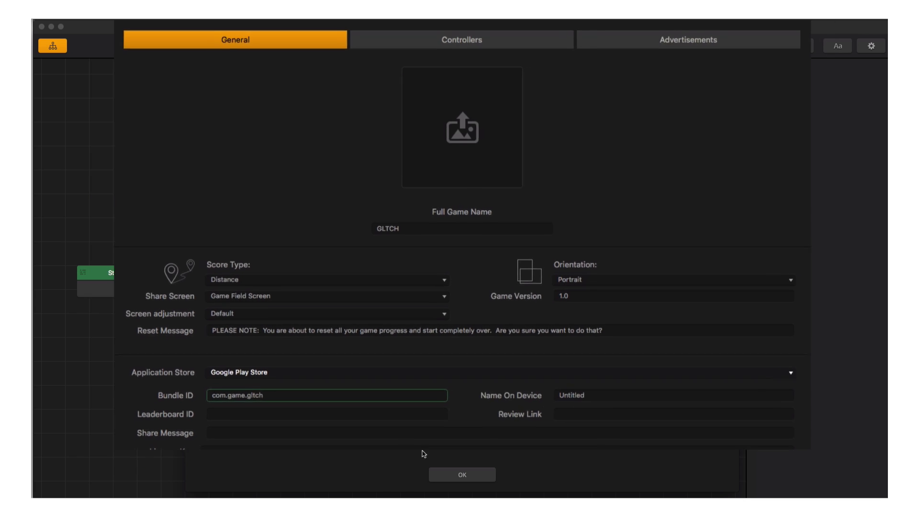
{"action": "left_click", "coordinate": [476, 475]}
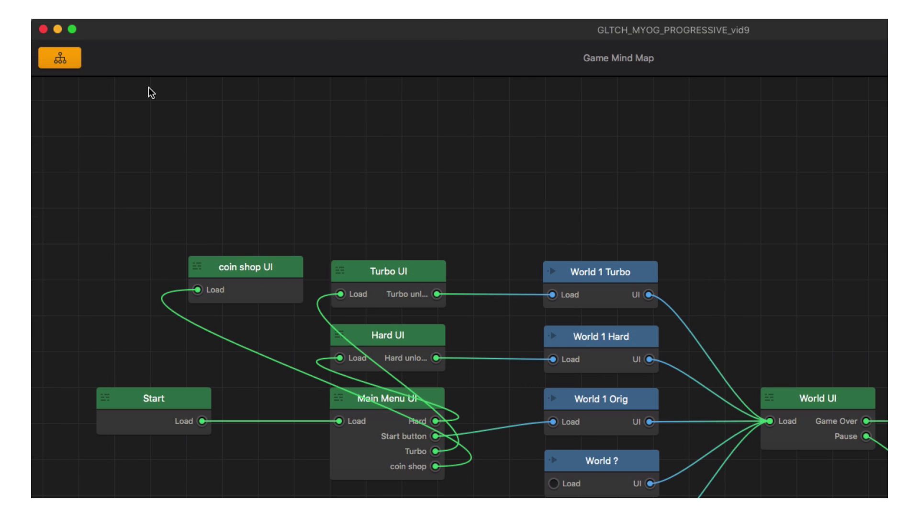
Step: Export the game as an Android project into MYOG - GLTCH
{"action": "left_click", "coordinate": [86, 14]}
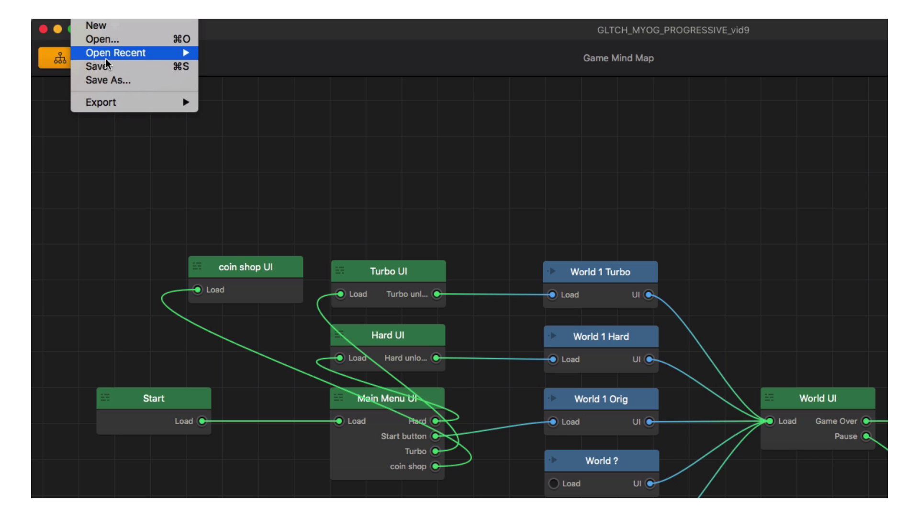
{"action": "mouse_move", "coordinate": [112, 102]}
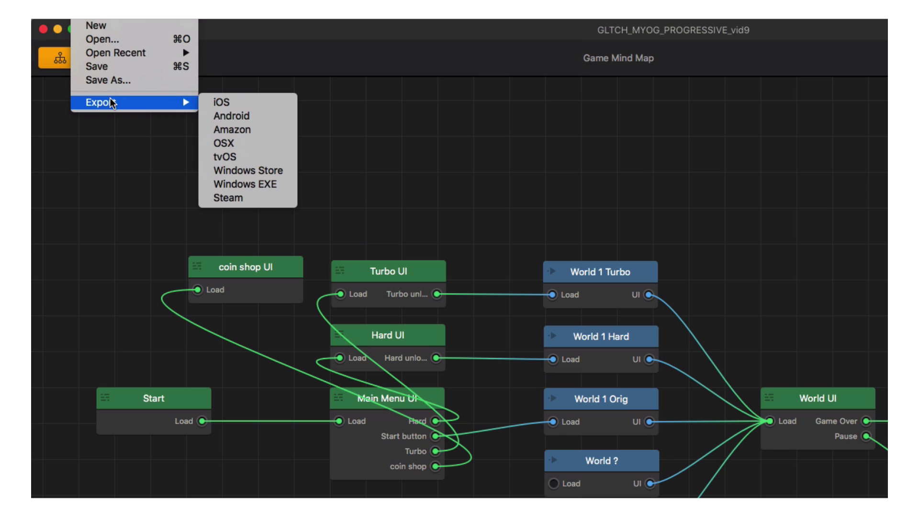
{"action": "left_click", "coordinate": [274, 118]}
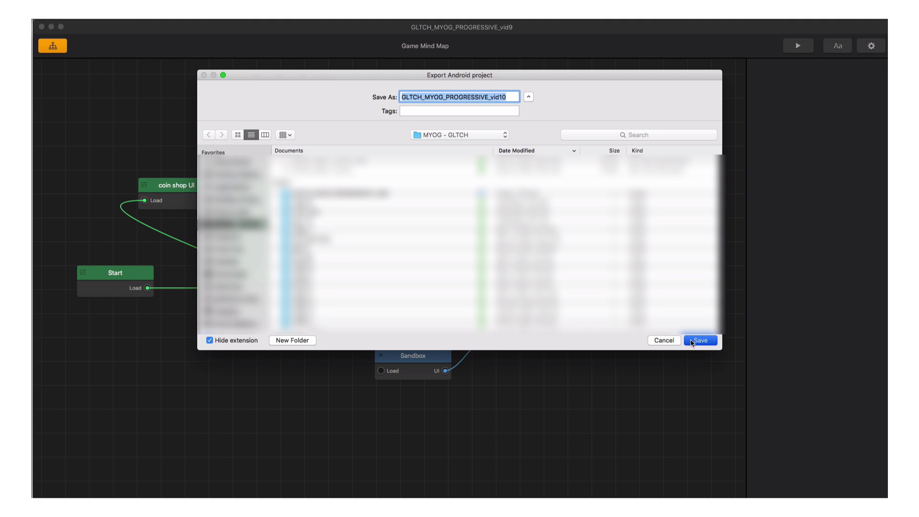
{"action": "left_click", "coordinate": [692, 341]}
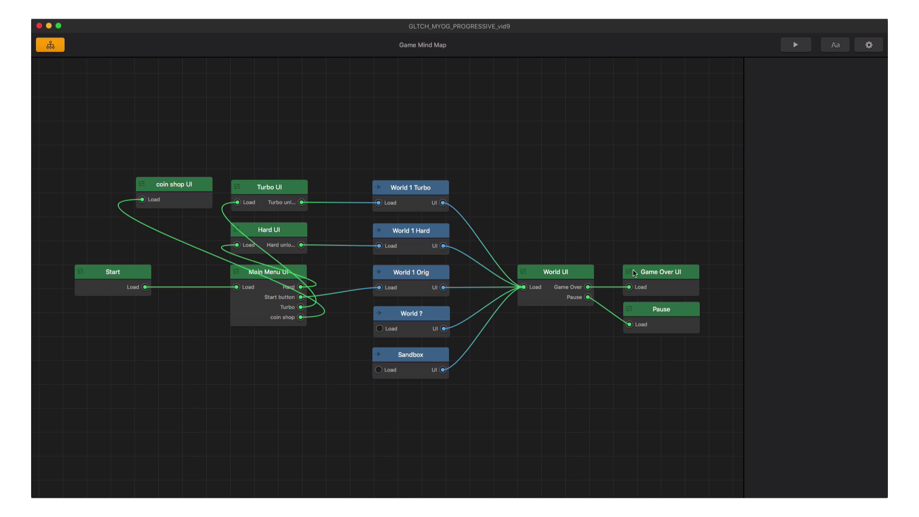